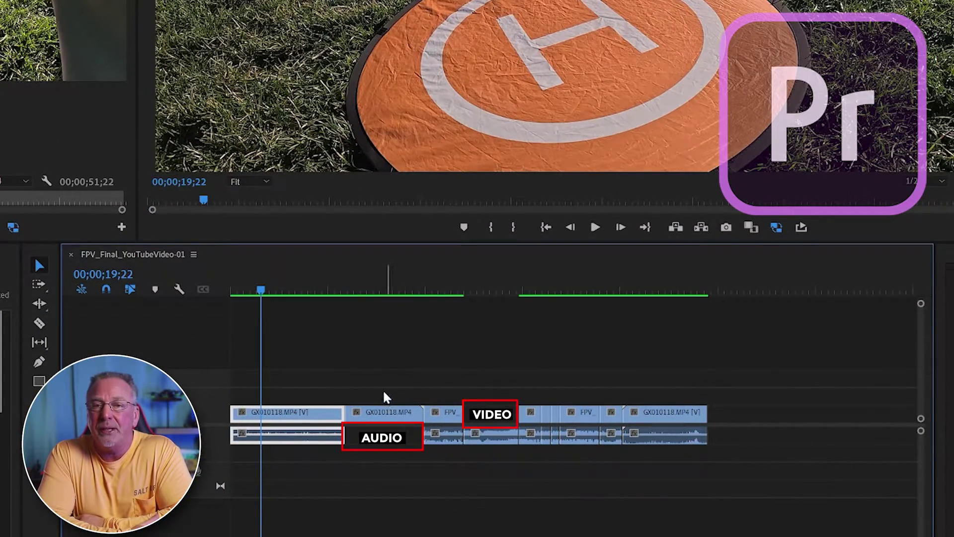
- Park the playhead over the first GX010118 clip and load its matching source frame with Match Frame
{"action": "left_click", "coordinate": [386, 411]}
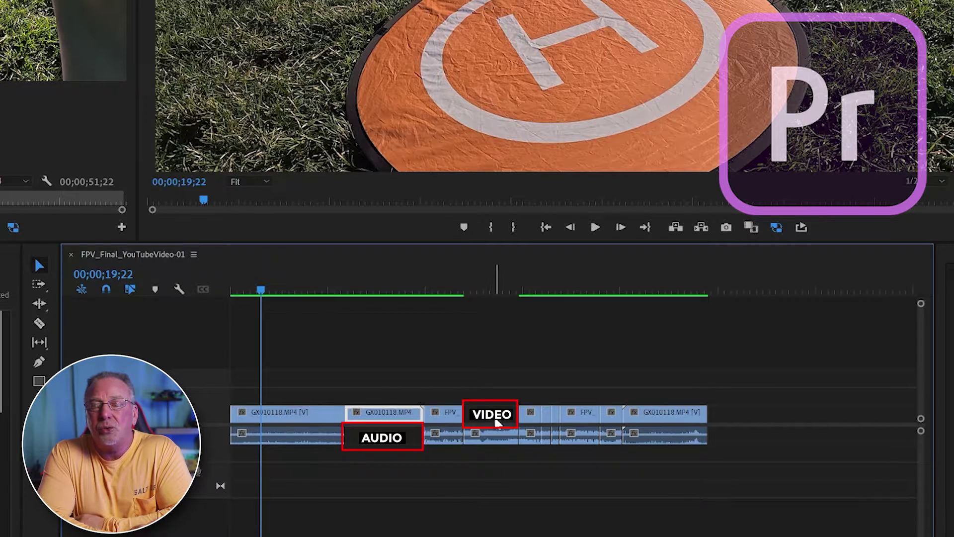
{"action": "left_click", "coordinate": [496, 421]}
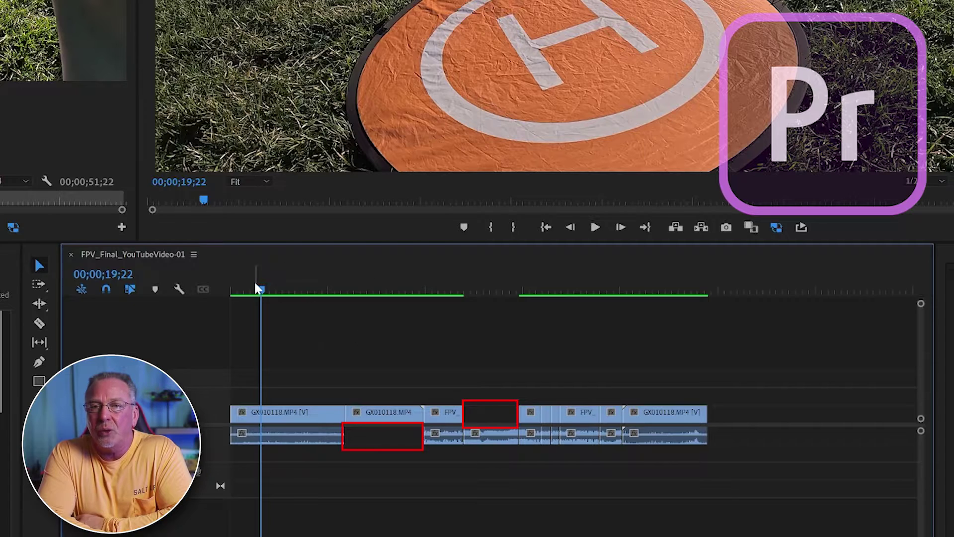
{"action": "key", "text": "d"}
{"action": "left_click_drag", "start_coordinate": [260, 285], "coordinate": [378, 293]}
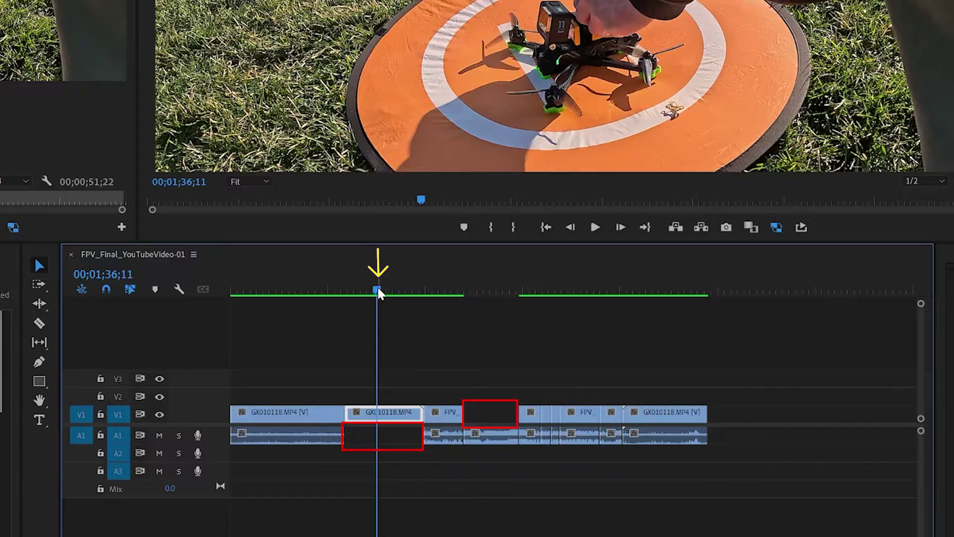
{"action": "key", "text": "f"}
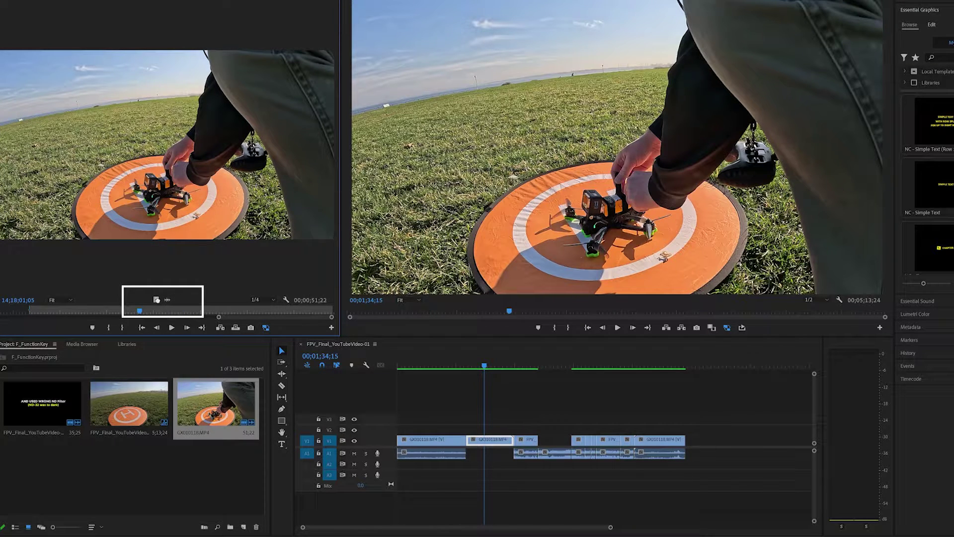
- Drag source audio into the A1 gap under the second clip, then check the video gap
{"action": "mouse_move", "coordinate": [157, 299]}
{"action": "left_mouse_down"}
{"action": "mouse_move", "coordinate": [441, 427]}
{"action": "mouse_move", "coordinate": [159, 296]}
{"action": "left_mouse_up"}
{"action": "left_click_drag", "start_coordinate": [472, 439], "coordinate": [482, 441]}
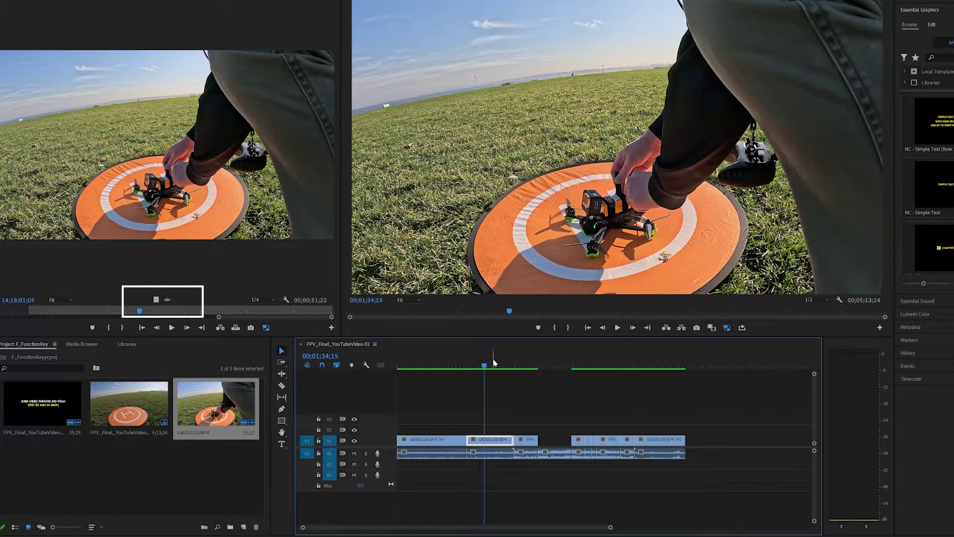
{"action": "mouse_move", "coordinate": [484, 367]}
{"action": "left_mouse_down"}
{"action": "mouse_move", "coordinate": [465, 367]}
{"action": "mouse_move", "coordinate": [492, 375]}
{"action": "left_mouse_up"}
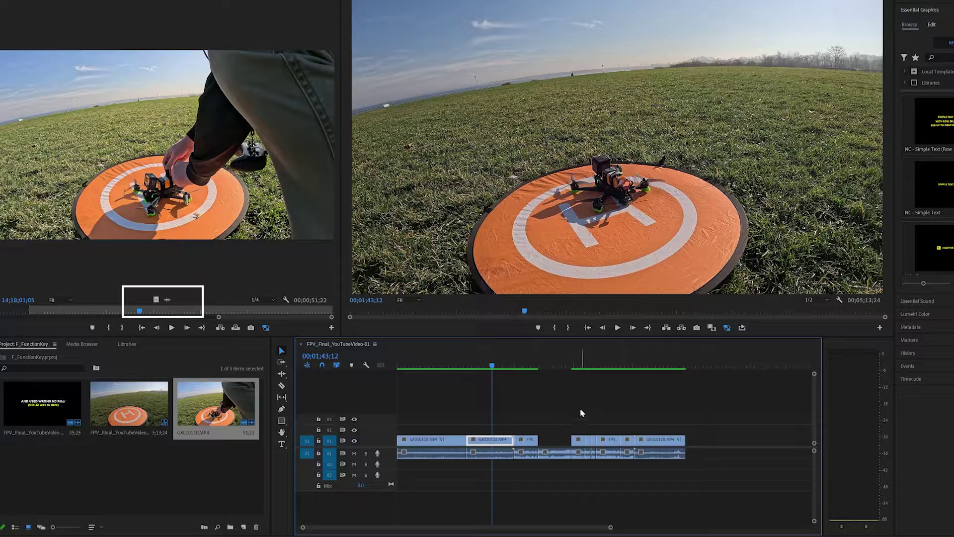
{"action": "left_click", "coordinate": [542, 365]}
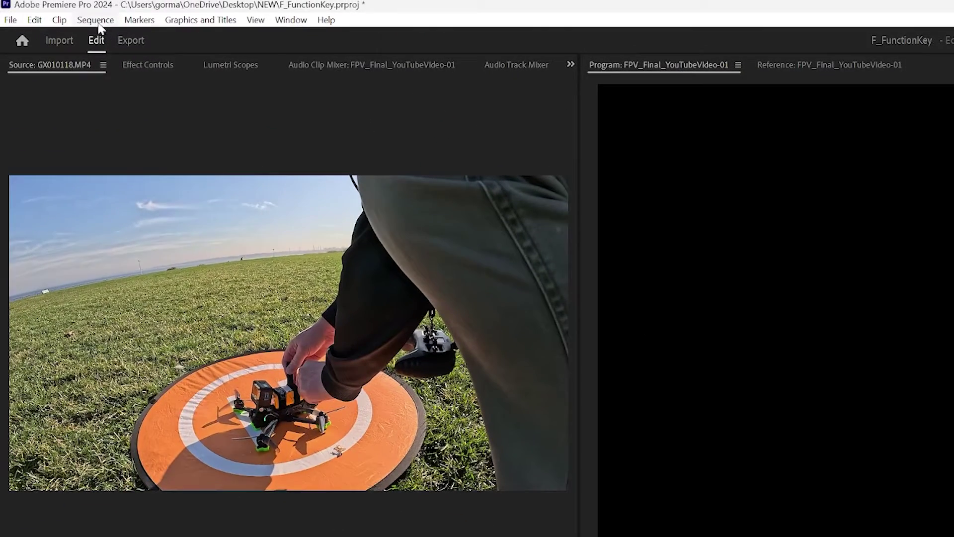
{"action": "left_click", "coordinate": [99, 23]}
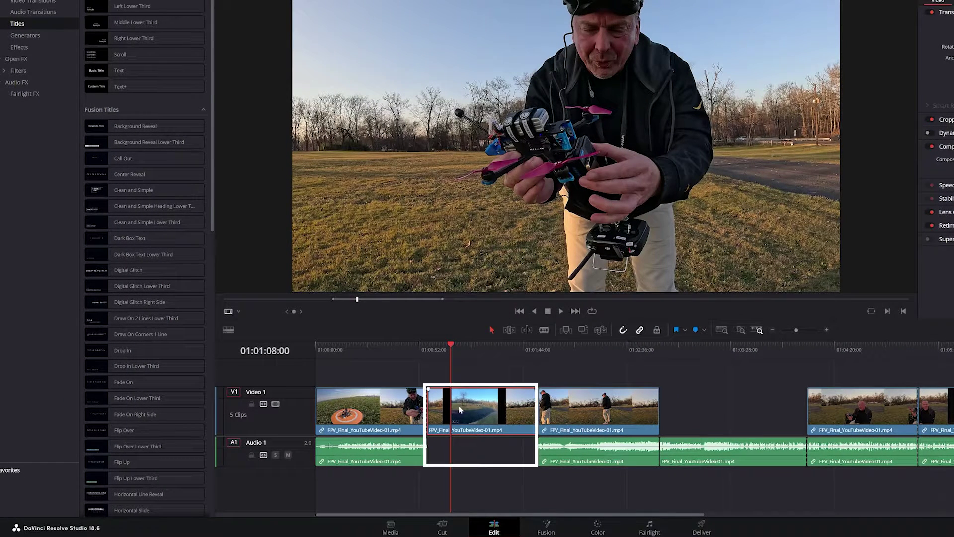
- Match Frame the second clip in Resolve and drag its audio into the empty A1 stretch
{"action": "key", "text": "f"}
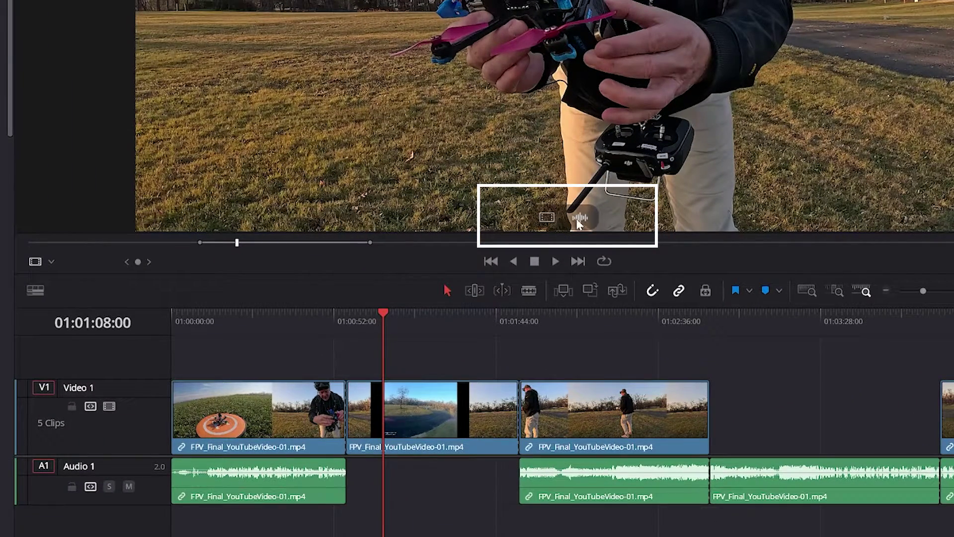
{"action": "left_click_drag", "start_coordinate": [575, 221], "coordinate": [351, 488]}
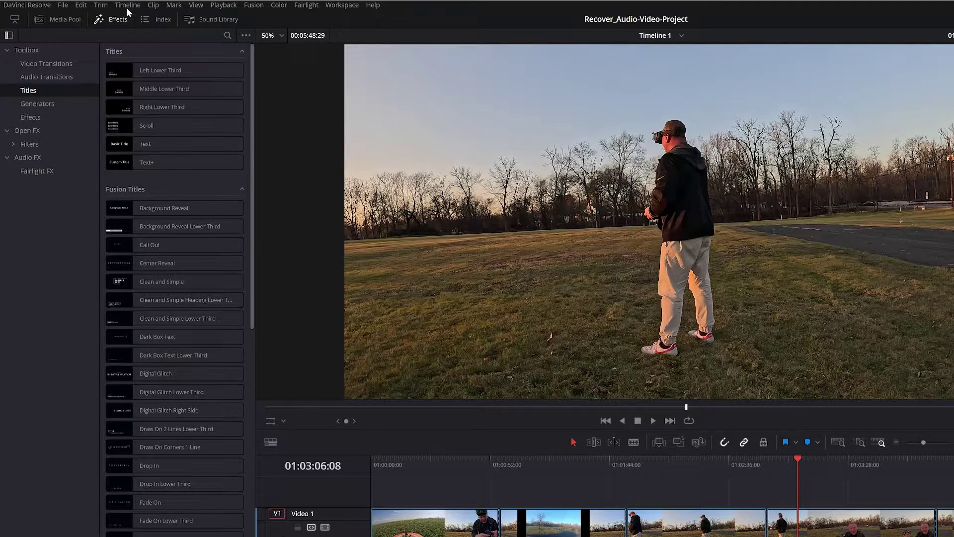
- Fill the empty Video 1 stretch with Match Frame footage from the viewer and play it back
{"action": "left_click", "coordinate": [127, 6]}
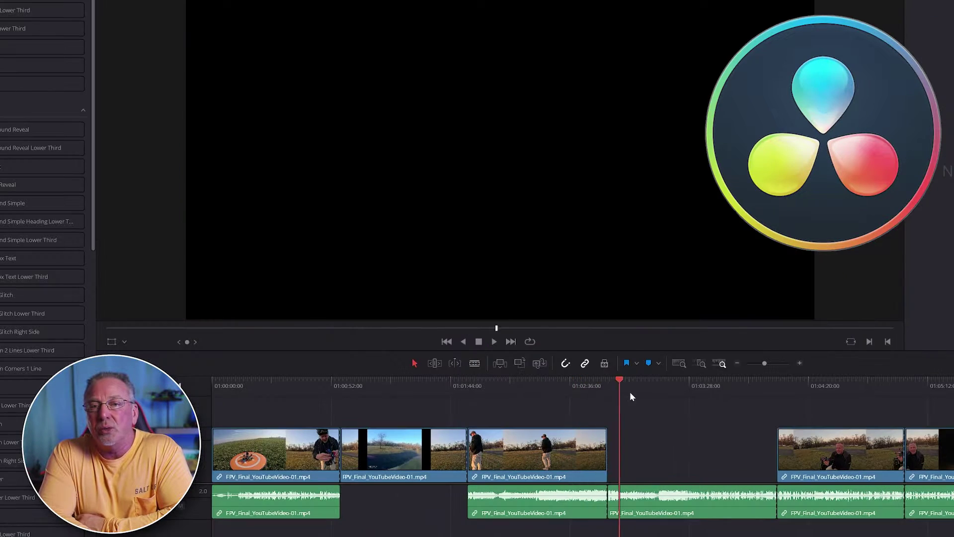
{"action": "left_click_drag", "start_coordinate": [629, 391], "coordinate": [678, 396]}
{"action": "left_click_drag", "start_coordinate": [489, 309], "coordinate": [634, 457]}
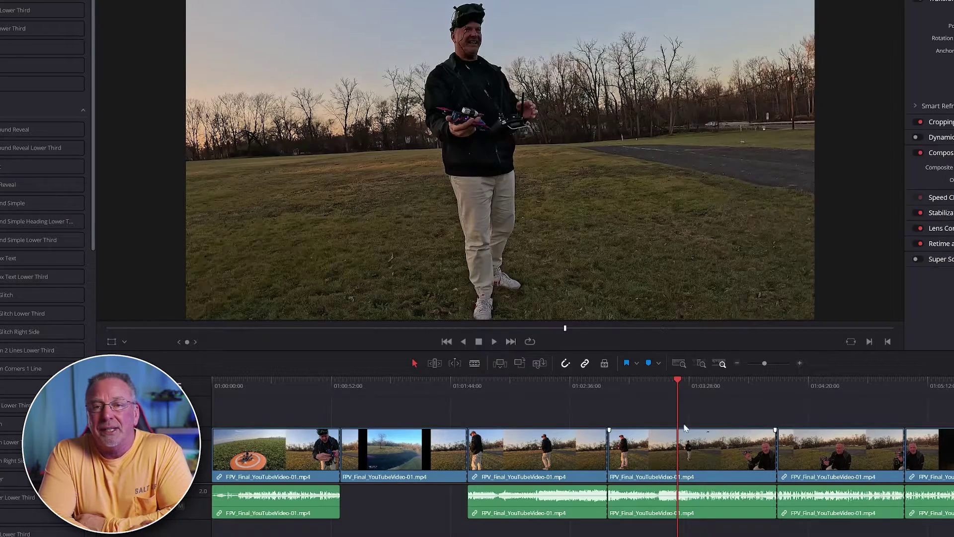
{"action": "left_click", "coordinate": [494, 341]}
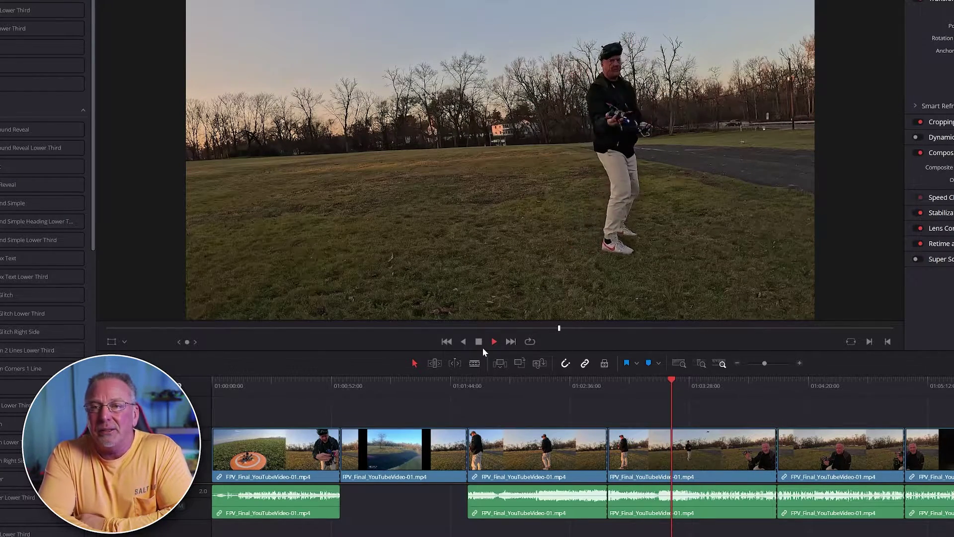